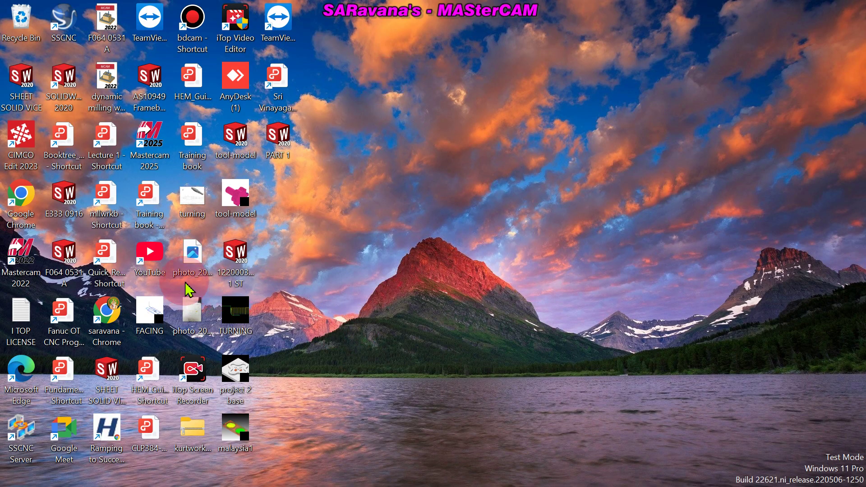
Step: Open YouTube and search for "sri vinayaga cnc training in tamil"
{"action": "right_click", "coordinate": [149, 256]}
{"action": "left_click", "coordinate": [198, 148]}
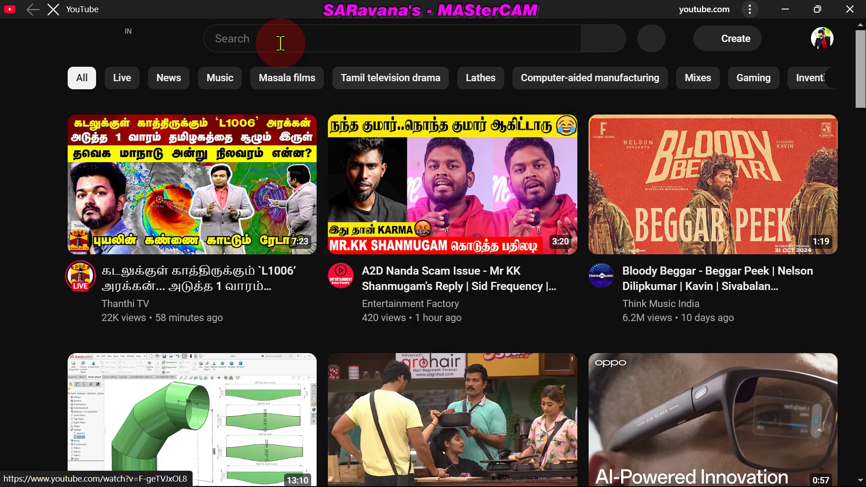
{"action": "left_click", "coordinate": [280, 44]}
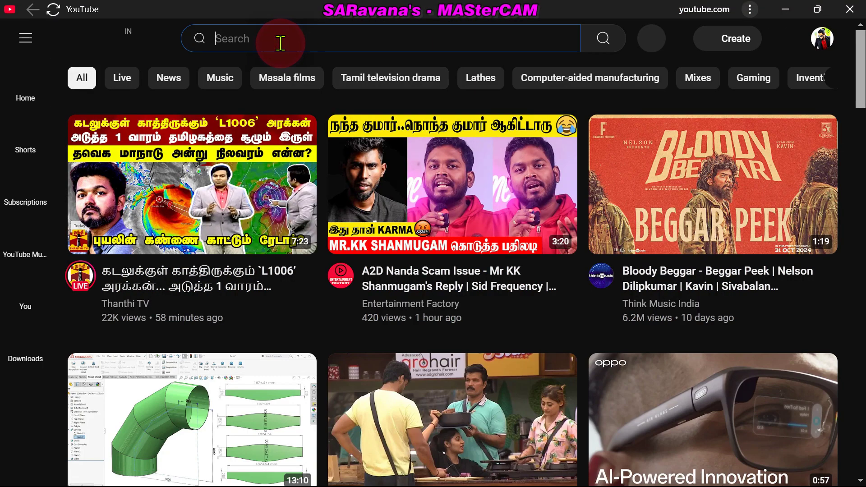
{"action": "type", "text": "s"}
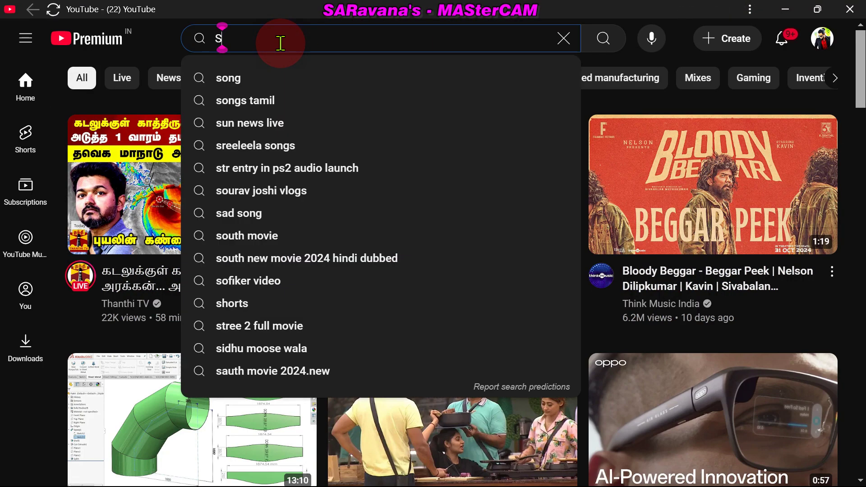
{"action": "type", "text": "R"}
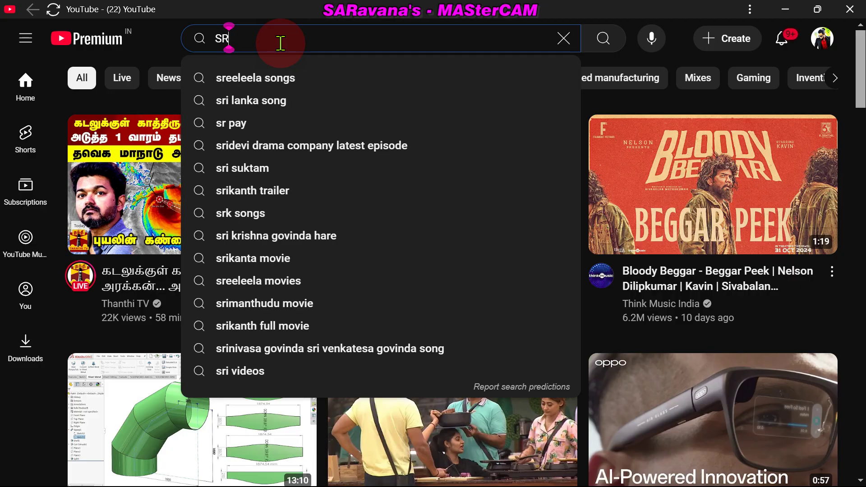
{"action": "type", "text": "I VINA"}
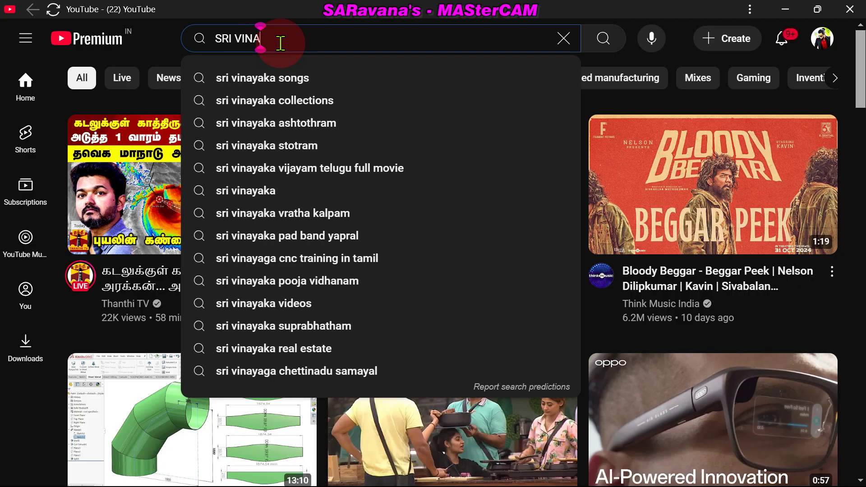
{"action": "type", "text": "YAGA"}
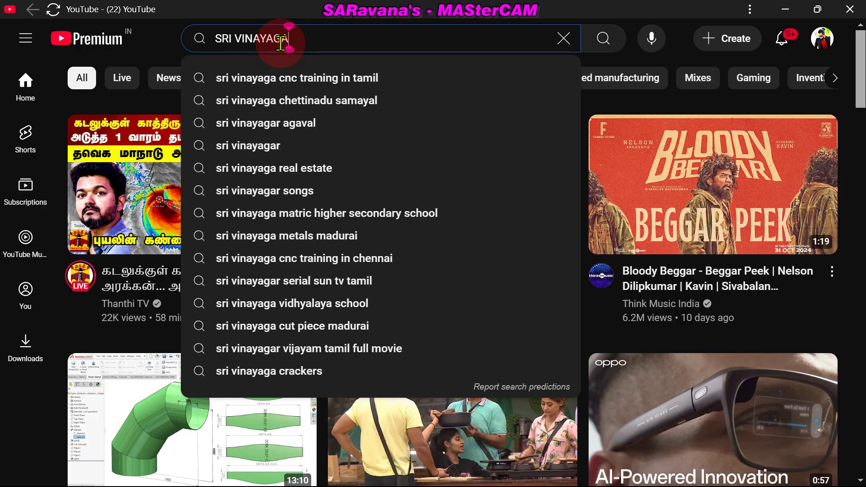
{"action": "left_click", "coordinate": [288, 78]}
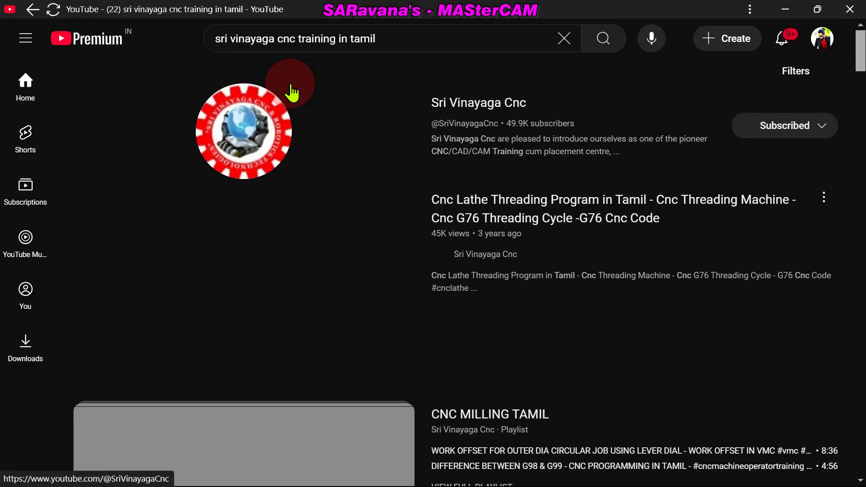
Step: Open the Sri Vinayaga Cnc channel and look over its latest uploaded videos, including the Mastercam lathe tutorials
{"action": "left_click", "coordinate": [492, 116]}
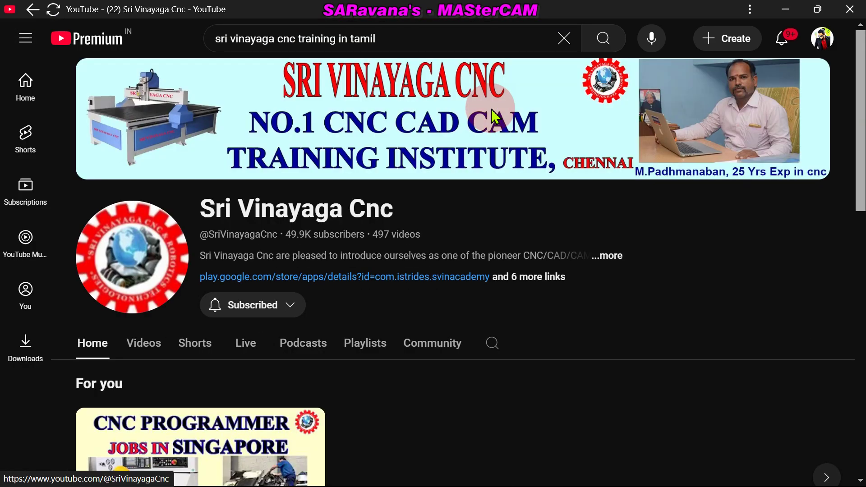
{"action": "left_click_drag", "start_coordinate": [859, 178], "coordinate": [859, 203]}
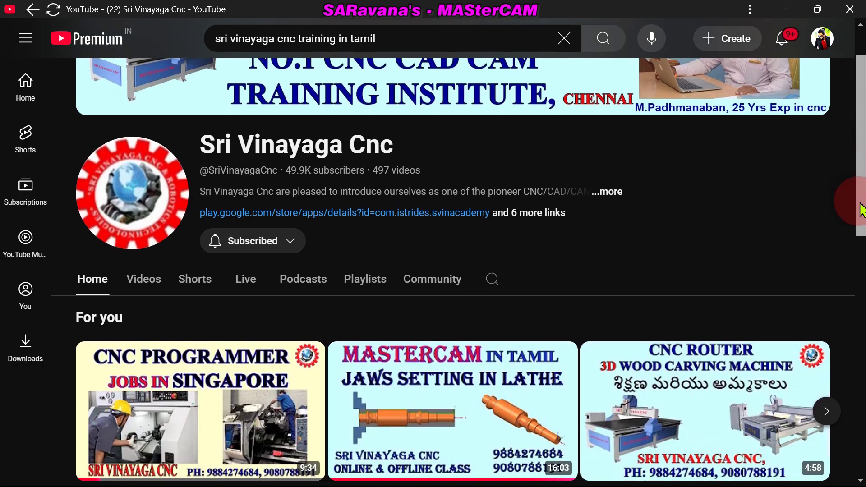
{"action": "left_click", "coordinate": [143, 273]}
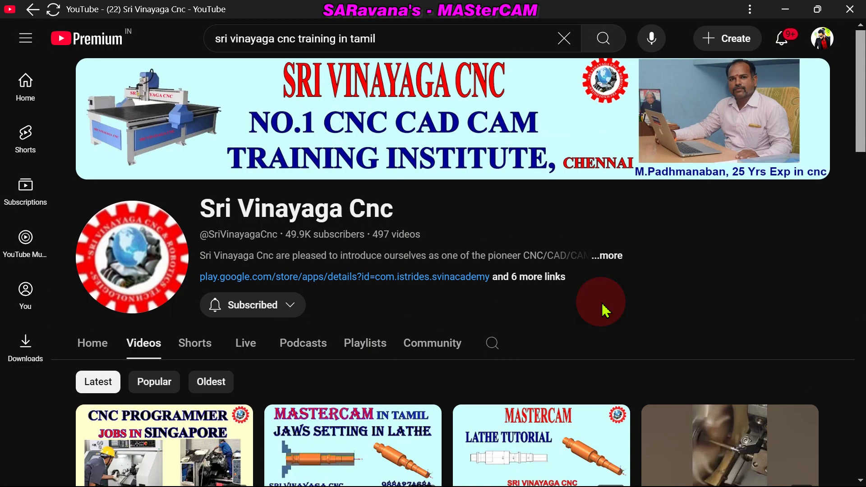
{"action": "left_click_drag", "start_coordinate": [860, 132], "coordinate": [862, 185]}
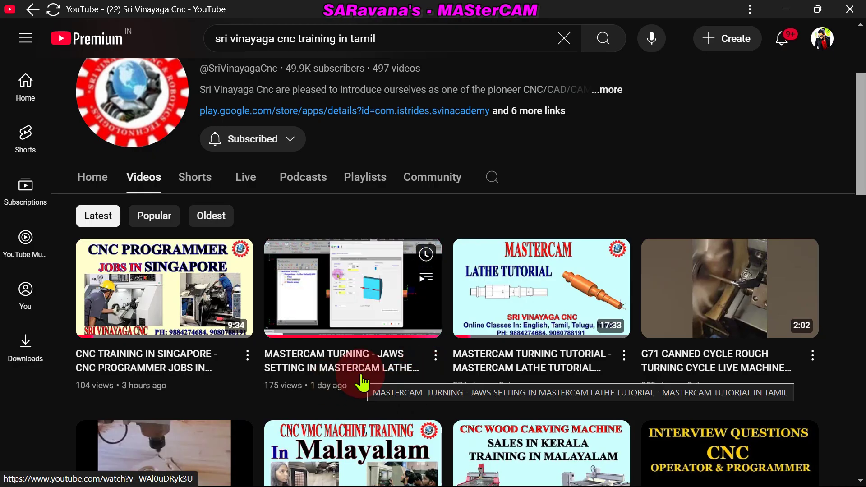
{"action": "mouse_move", "coordinate": [579, 280]}
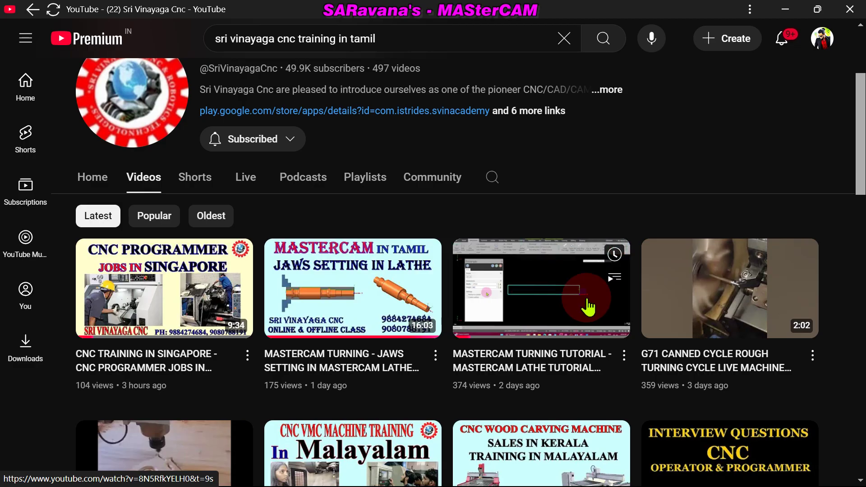
{"action": "mouse_move", "coordinate": [351, 311]}
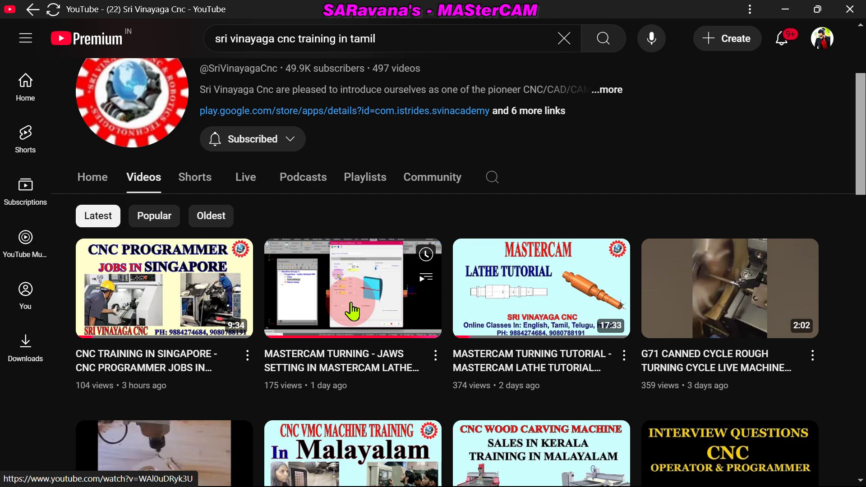
Step: Browse the channel's created playlists and locate the Mastercam playlist
{"action": "left_click", "coordinate": [357, 175]}
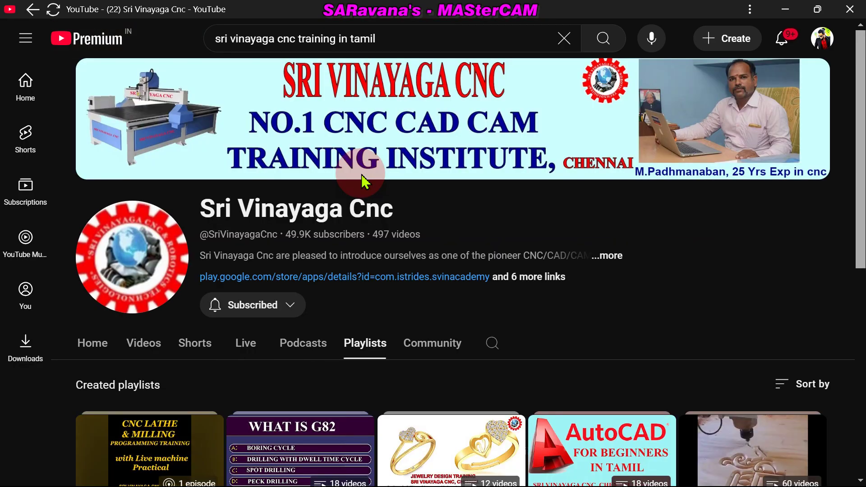
{"action": "scroll", "coordinate": [433, 371], "scroll_direction": "down", "scroll_amount": 10}
{"action": "left_click", "coordinate": [666, 306]}
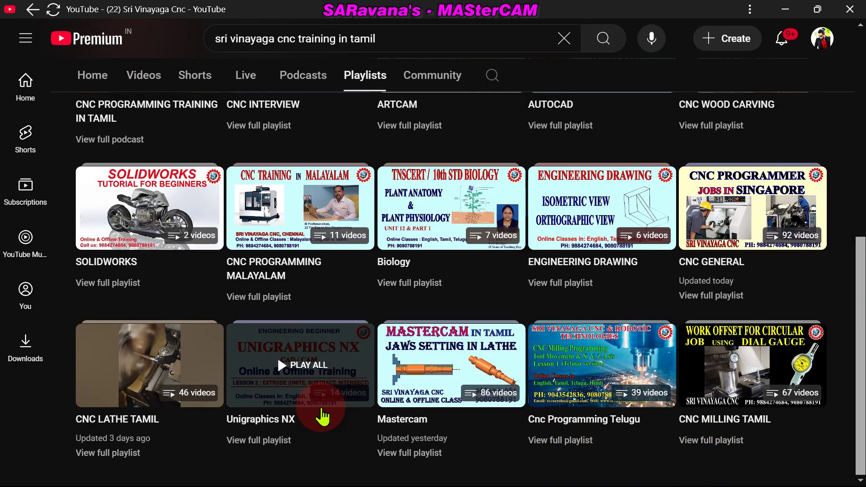
{"action": "left_click", "coordinate": [860, 271]}
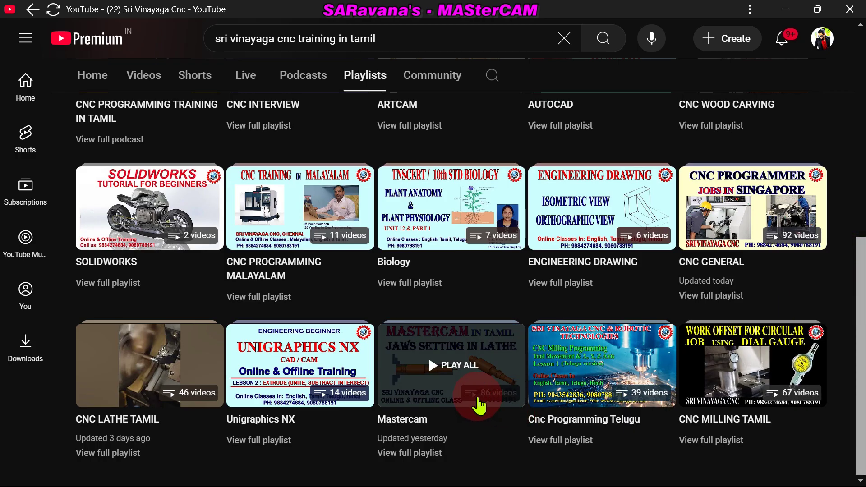
{"action": "left_click", "coordinate": [489, 349]}
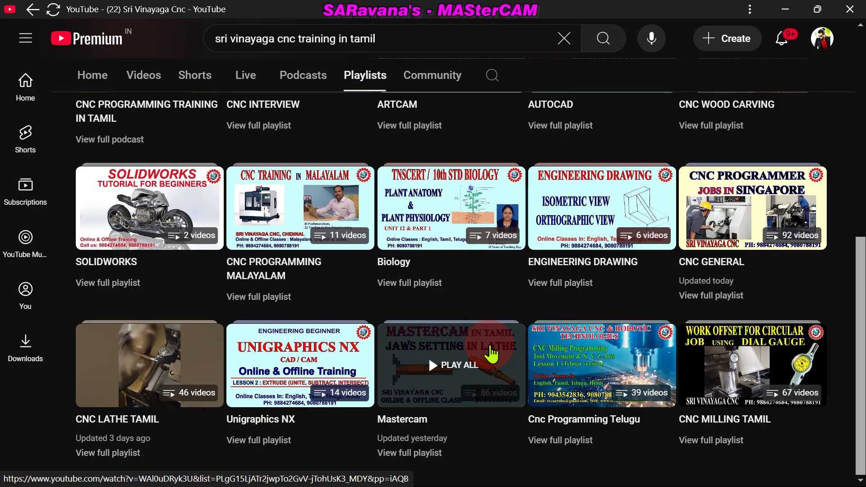
{"action": "scroll", "coordinate": [491, 355], "scroll_direction": "up", "scroll_amount": 10}
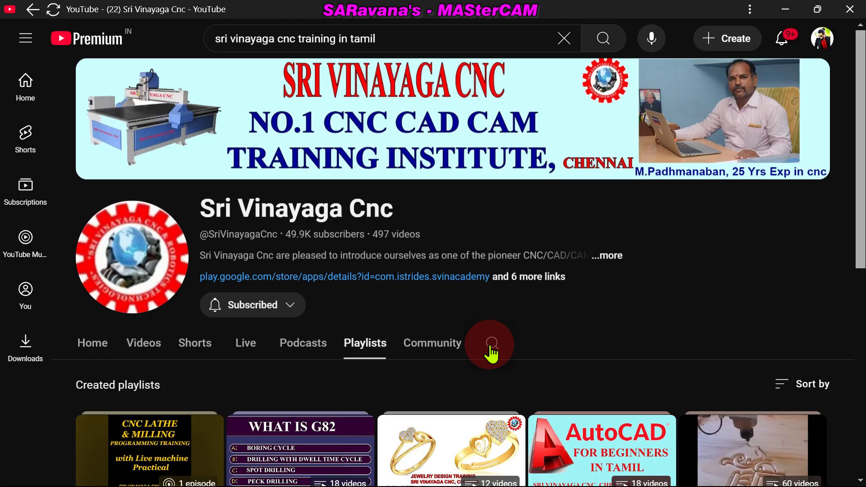
{"action": "scroll", "coordinate": [490, 351], "scroll_direction": "down", "scroll_amount": 9}
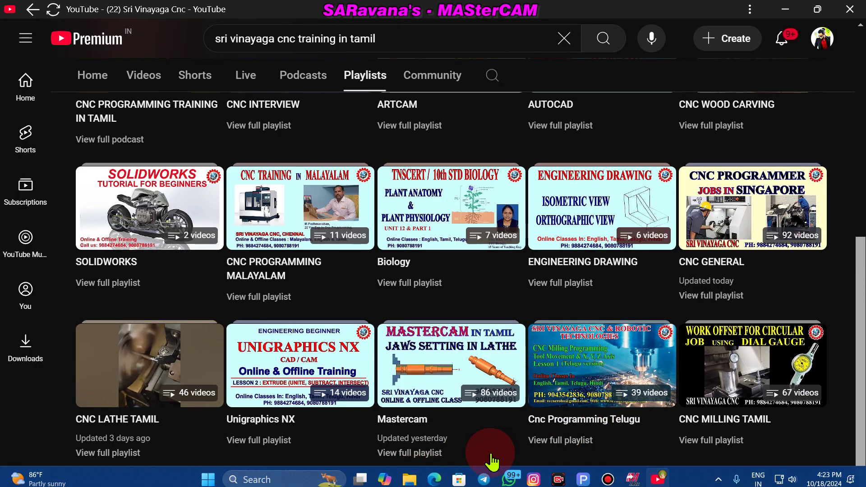
Step: Switch to Mastercam for a look at its empty workspace, and return to YouTube
{"action": "left_click", "coordinate": [633, 473]}
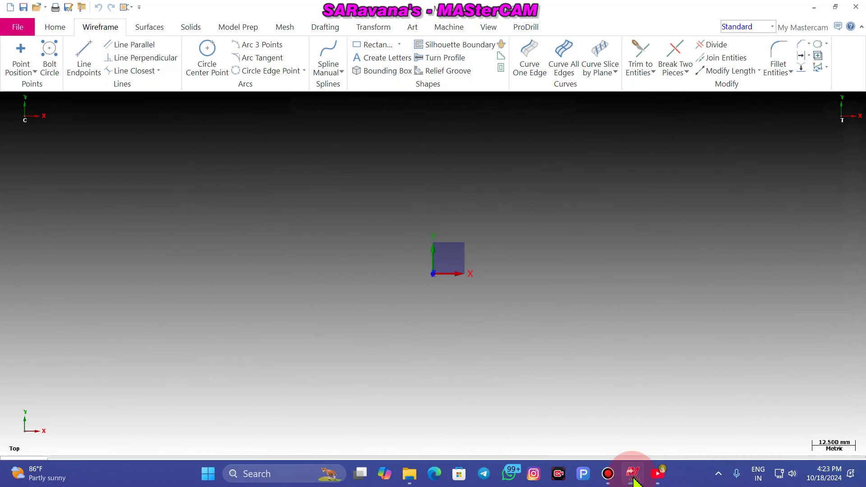
{"action": "left_click", "coordinate": [633, 473]}
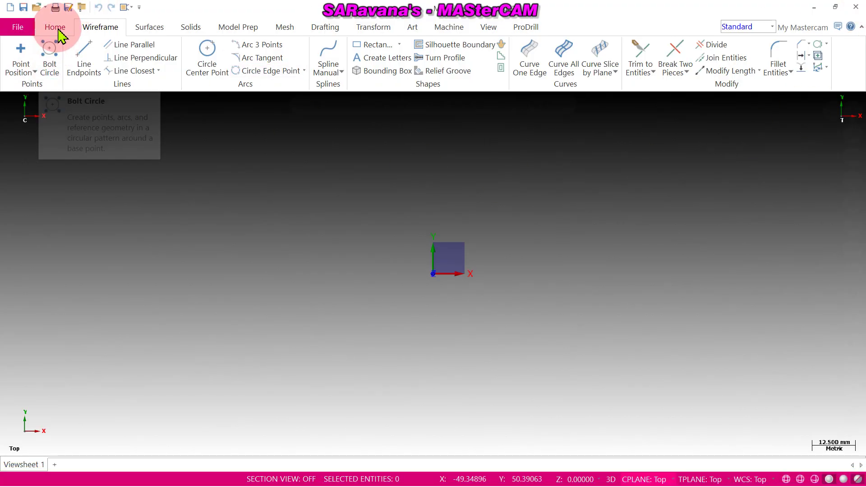
{"action": "left_click", "coordinate": [812, 9]}
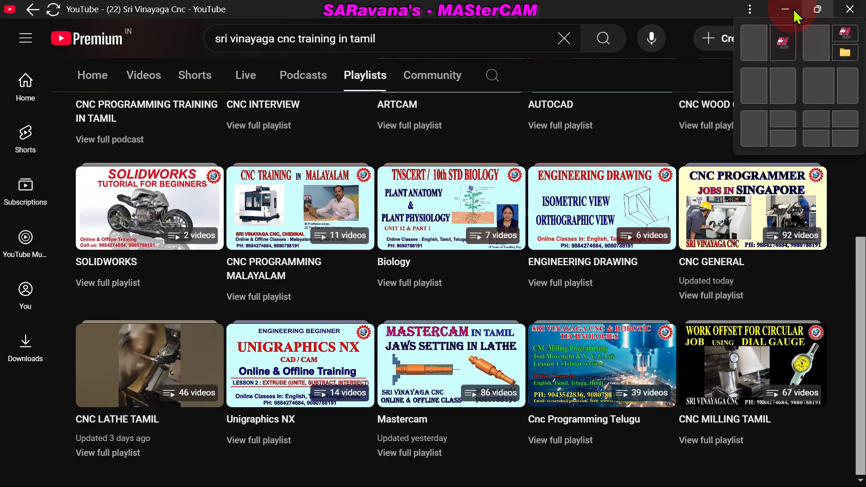
Step: Search YouTube for "MASTERCAM 2025" and look through the resulting videos
{"action": "left_click", "coordinate": [563, 38]}
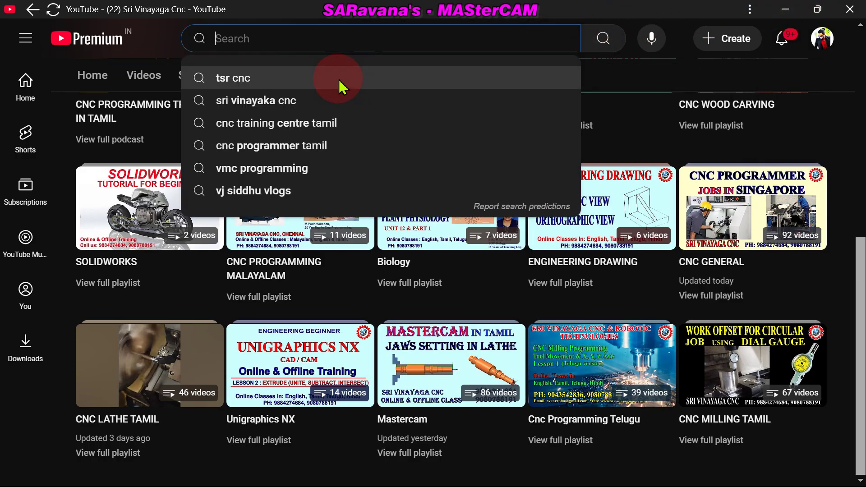
{"action": "type", "text": "MAS"}
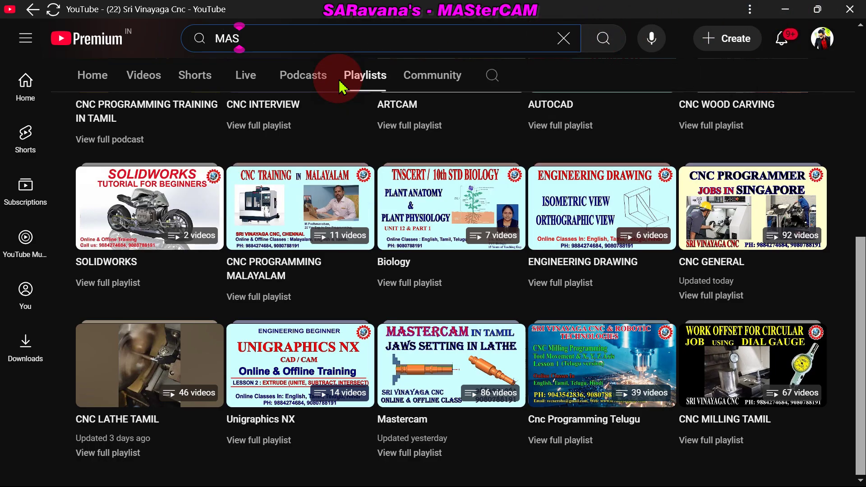
{"action": "type", "text": "TERCAM 20"}
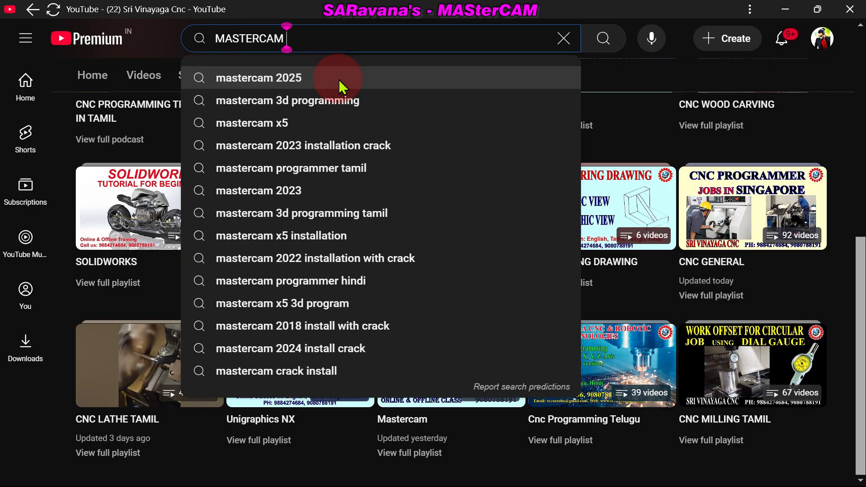
{"action": "type", "text": "25"}
{"action": "key", "text": "Return"}
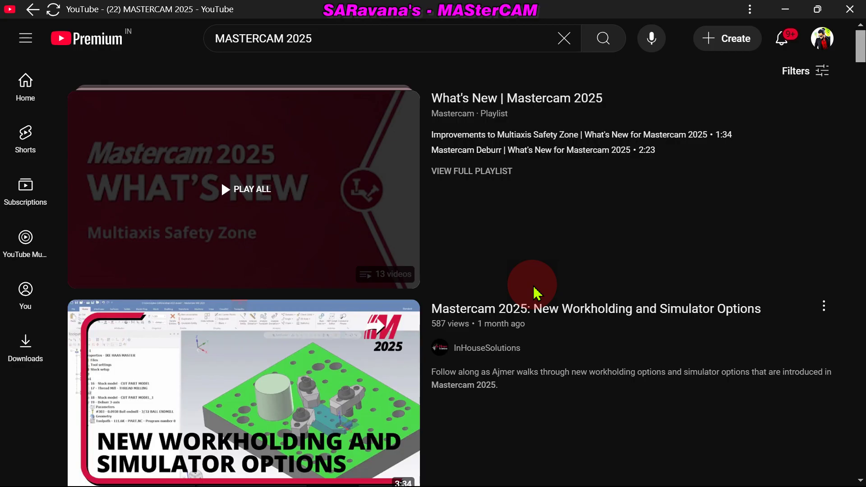
{"action": "scroll", "coordinate": [535, 293], "scroll_direction": "down", "scroll_amount": 15}
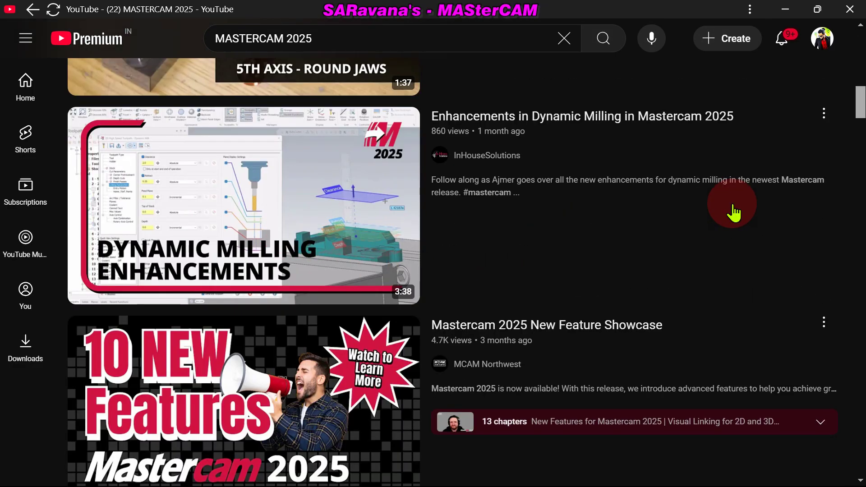
Step: Close YouTube and switch to Mastercam
{"action": "left_click", "coordinate": [849, 9]}
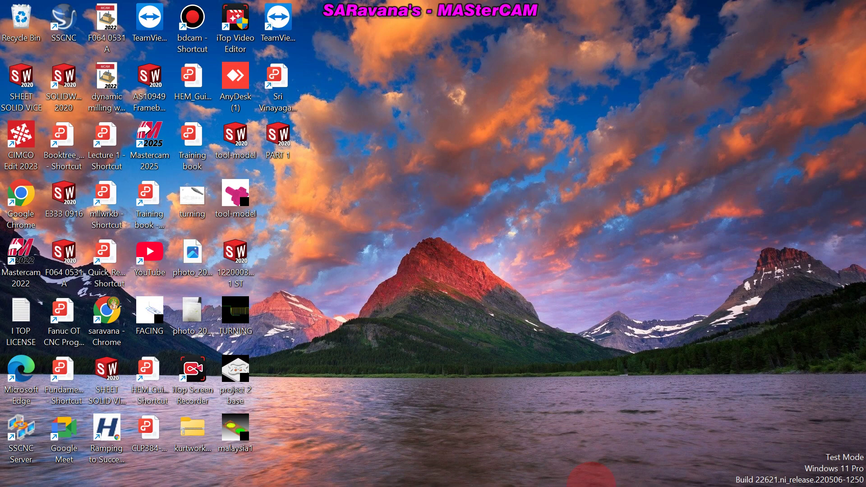
{"action": "left_click", "coordinate": [620, 474]}
{"action": "left_click", "coordinate": [645, 474]}
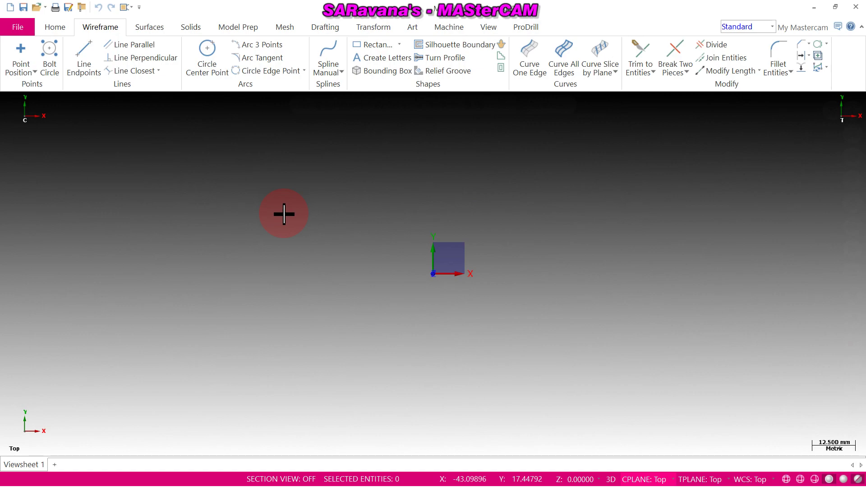
Step: Look through the machine, wireframe, solids and drafting command sets in Mastercam
{"action": "left_click", "coordinate": [462, 31]}
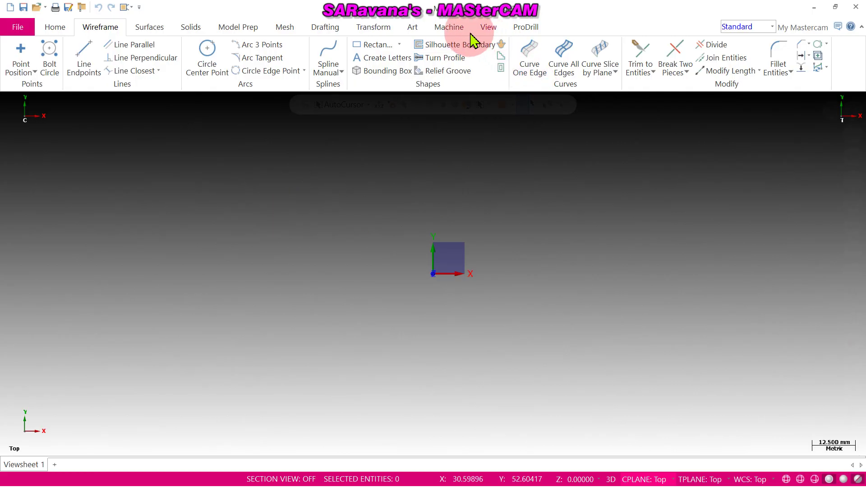
{"action": "left_click", "coordinate": [180, 67]}
{"action": "left_click", "coordinate": [16, 64]}
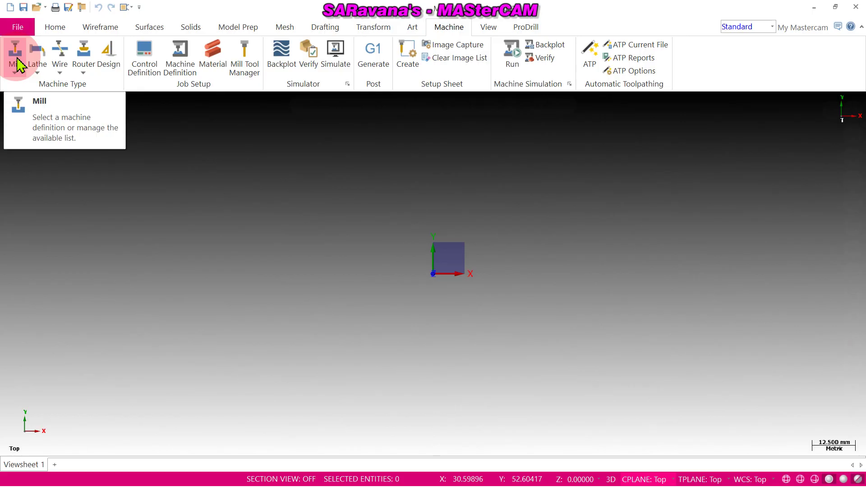
{"action": "left_click", "coordinate": [109, 34]}
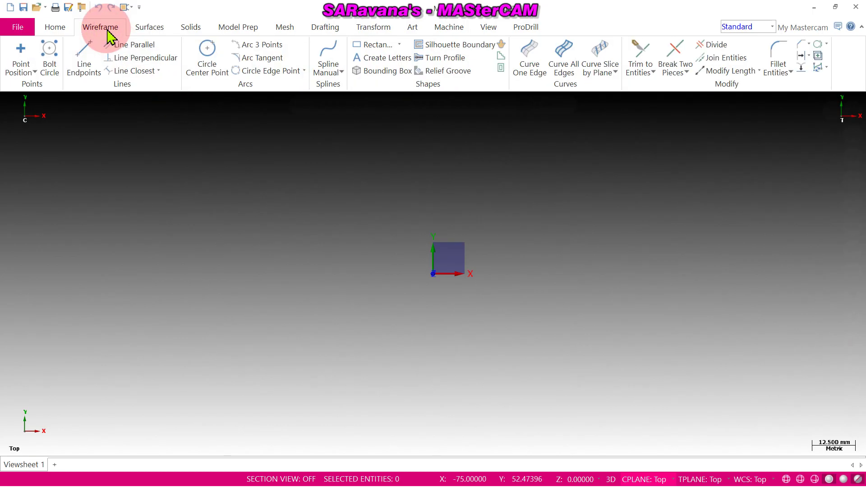
{"action": "left_click", "coordinate": [193, 30]}
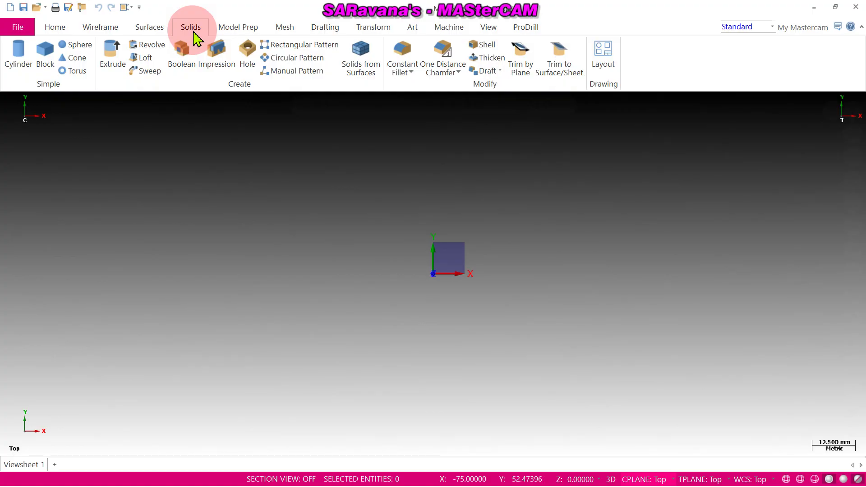
{"action": "left_click", "coordinate": [316, 32]}
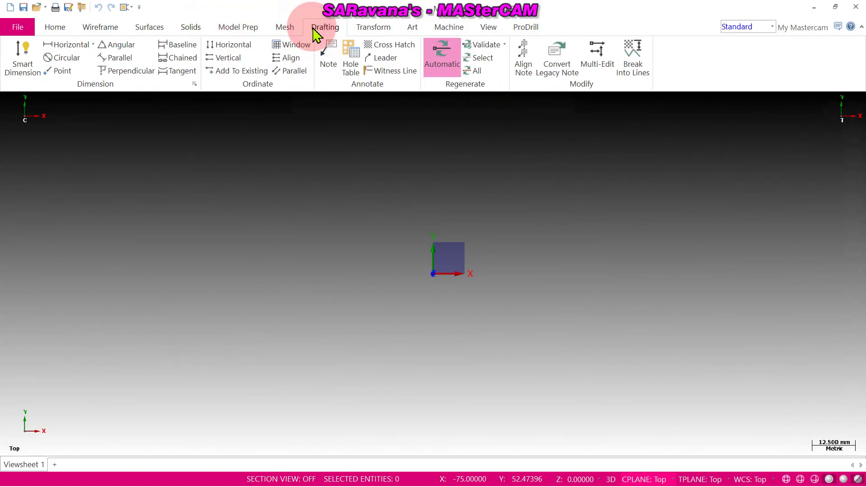
Step: Look at the file management commands and the Print page, and return to the Mastercam workspace
{"action": "left_click", "coordinate": [16, 30]}
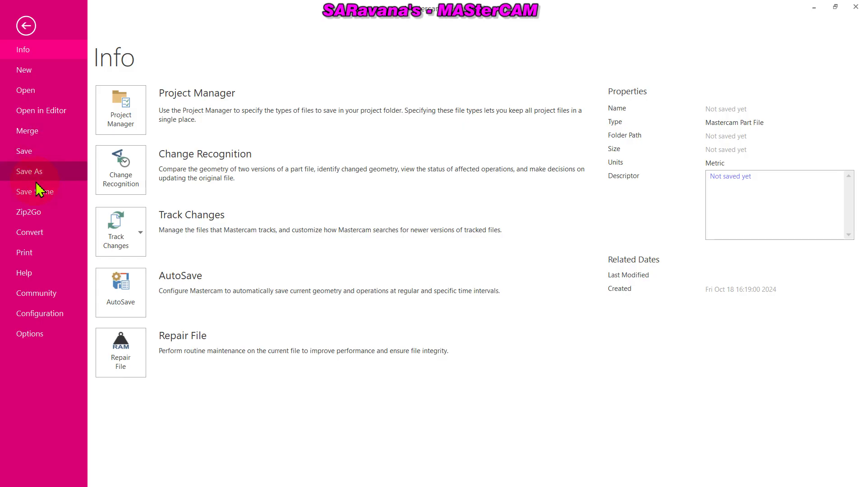
{"action": "left_click", "coordinate": [26, 261]}
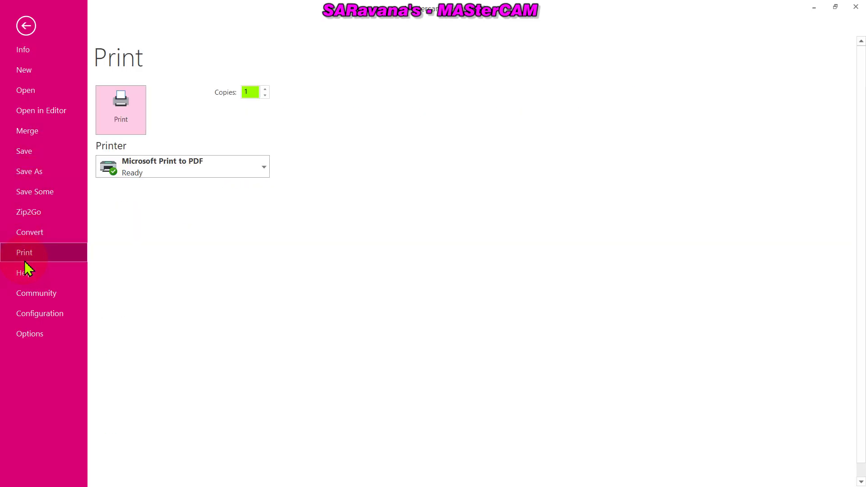
{"action": "left_click", "coordinate": [26, 23]}
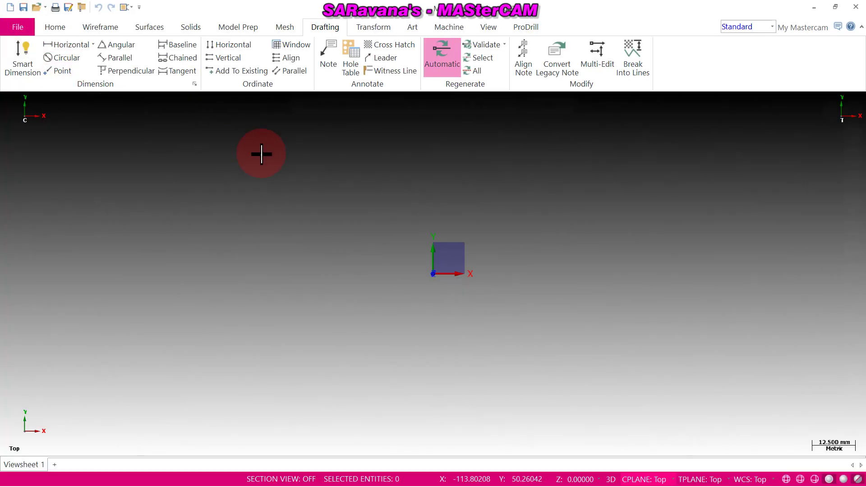
Step: Look through the art, transform, model prep, machine and wireframe command sets in Mastercam
{"action": "left_click", "coordinate": [412, 28]}
{"action": "left_click", "coordinate": [375, 31]}
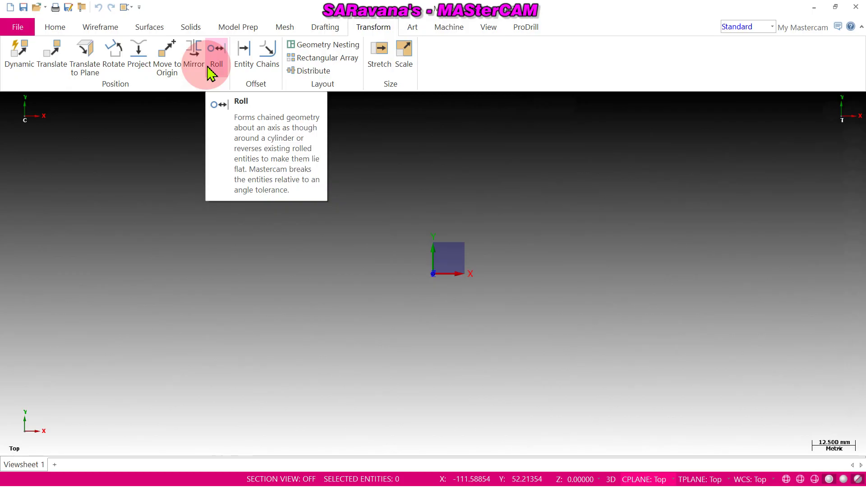
{"action": "left_click", "coordinate": [236, 29]}
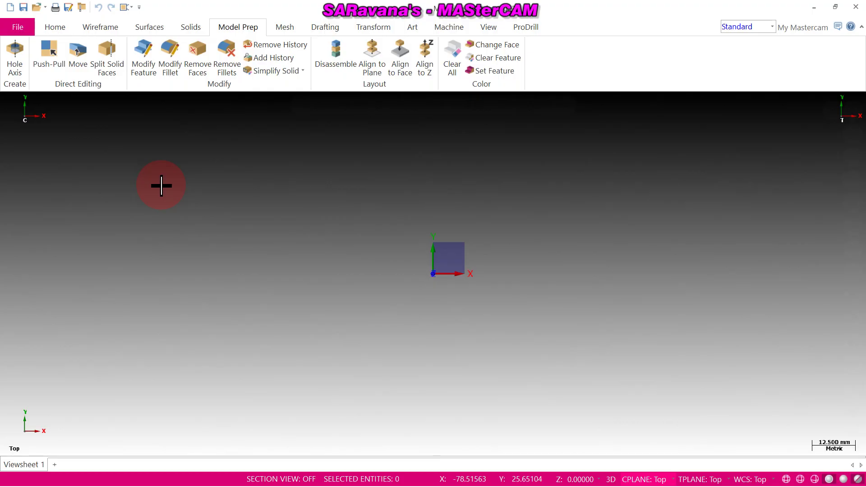
{"action": "left_click", "coordinate": [448, 27]}
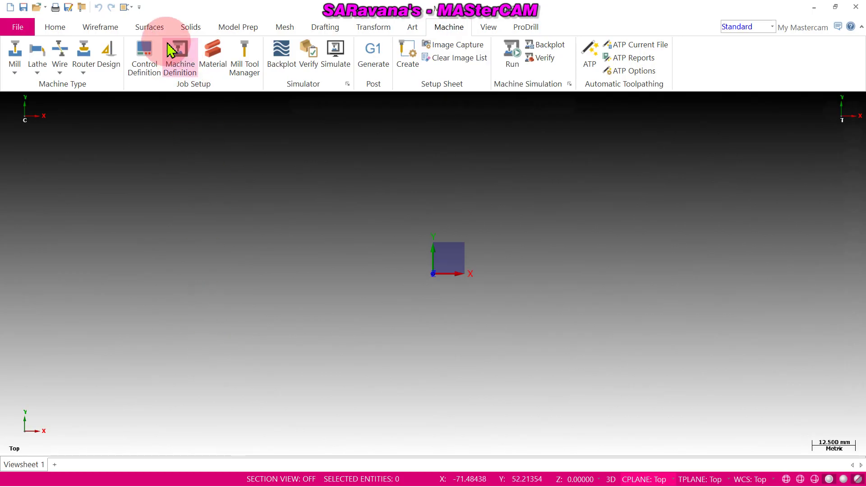
{"action": "left_click", "coordinate": [100, 27]}
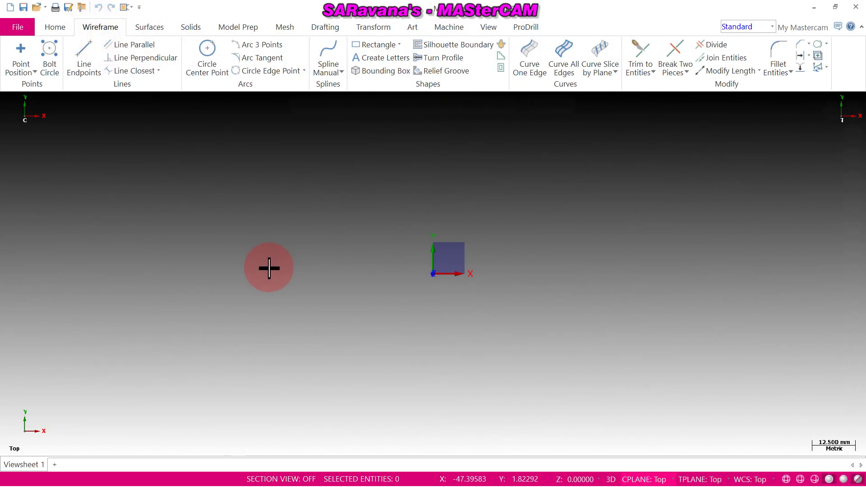
Step: Minimize Mastercam, view the drawings in the 2D SKETCH DESIGN folder in File Explorer, and minimize that window too
{"action": "left_click", "coordinate": [814, 8]}
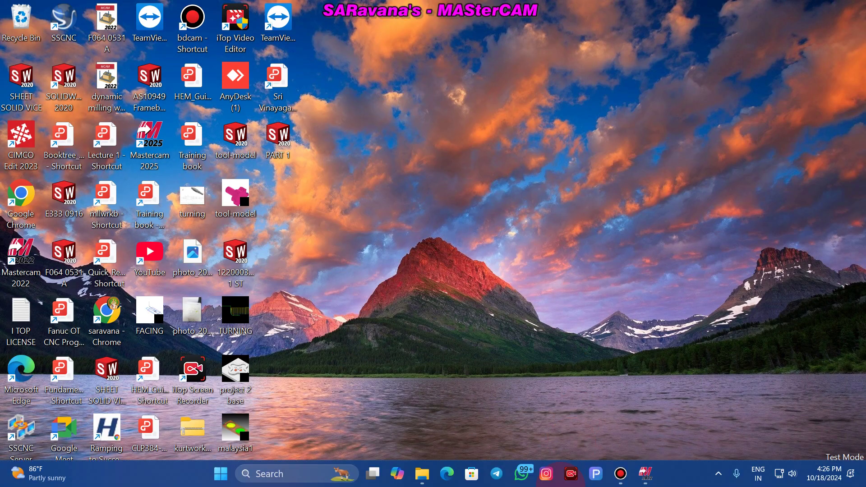
{"action": "left_click", "coordinate": [421, 475]}
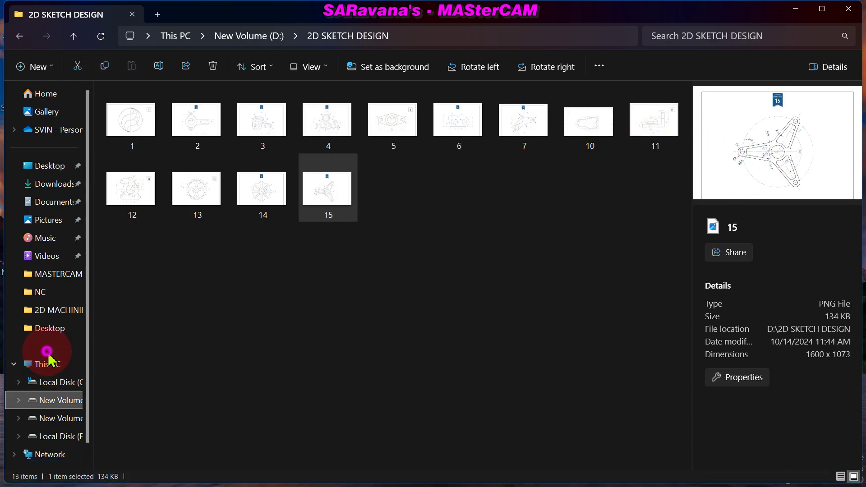
{"action": "left_click", "coordinate": [795, 8]}
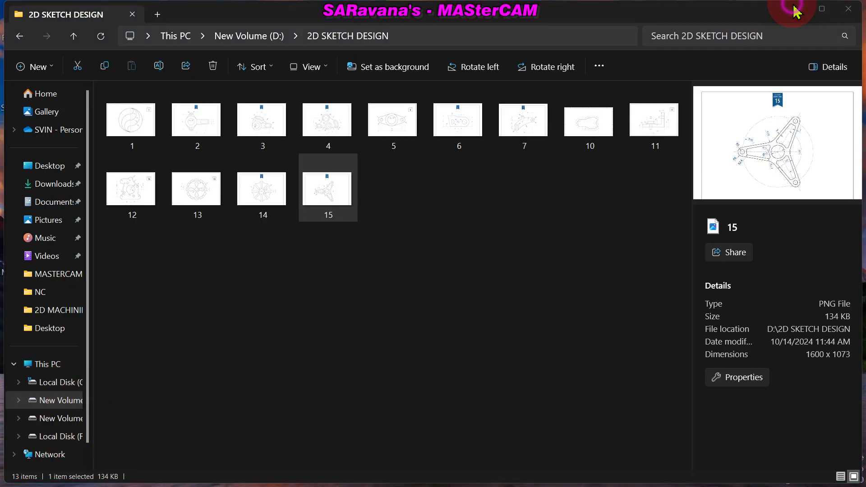
Step: Open the desktop PDF of AutoCAD Mechanical 400 practice drawings in Google Chrome
{"action": "right_click", "coordinate": [49, 144]}
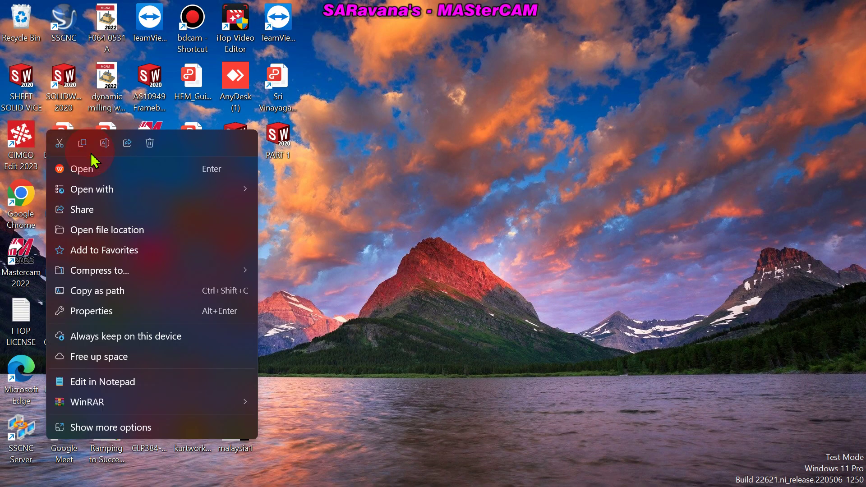
{"action": "mouse_move", "coordinate": [99, 192]}
{"action": "left_click", "coordinate": [332, 195]}
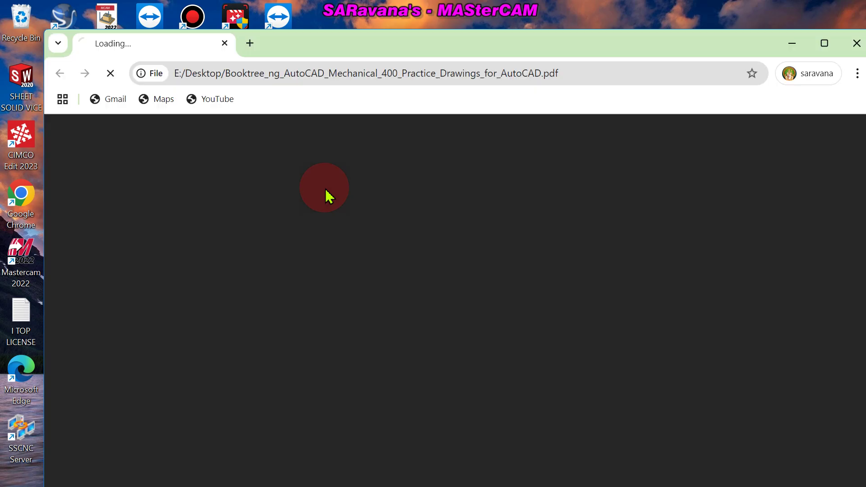
Step: Browse the 2D exercise drawings in the PDF in a maximized window, and show exercise EX-13 on page 07
{"action": "scroll", "coordinate": [428, 338], "scroll_direction": "down", "scroll_amount": 20}
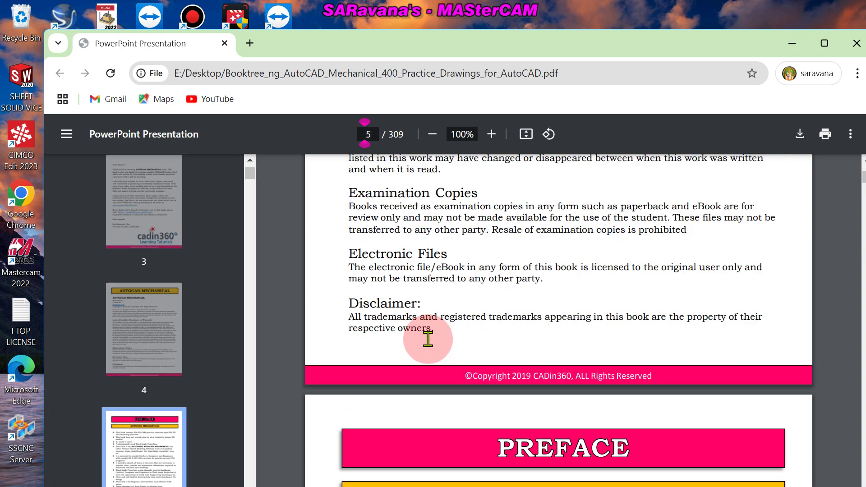
{"action": "scroll", "coordinate": [427, 339], "scroll_direction": "down", "scroll_amount": 20}
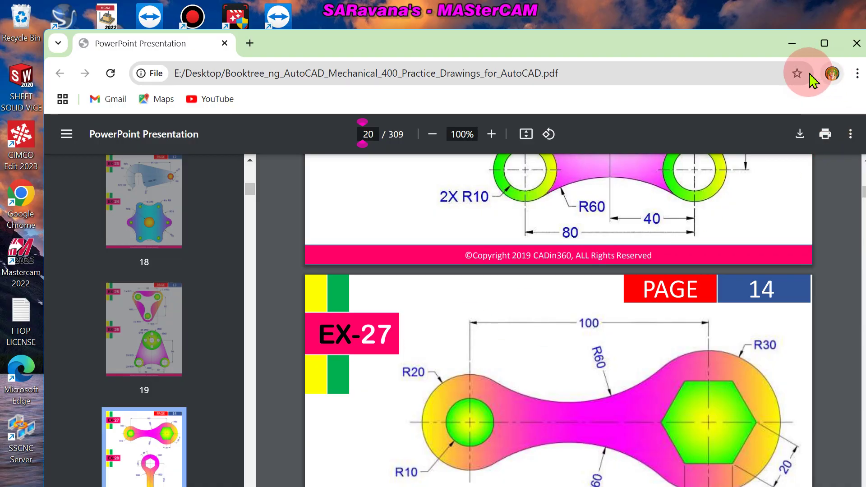
{"action": "scroll", "coordinate": [514, 318], "scroll_direction": "up", "scroll_amount": 6}
{"action": "scroll", "coordinate": [514, 318], "scroll_direction": "up", "scroll_amount": 15}
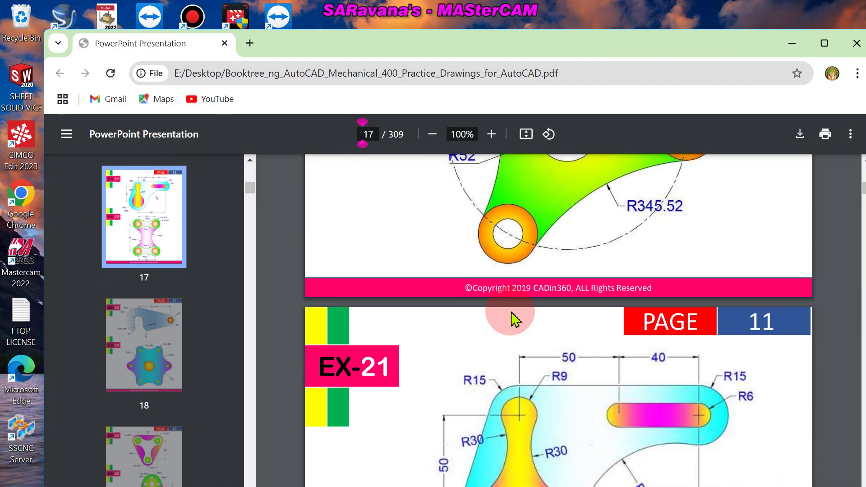
{"action": "left_click", "coordinate": [824, 43]}
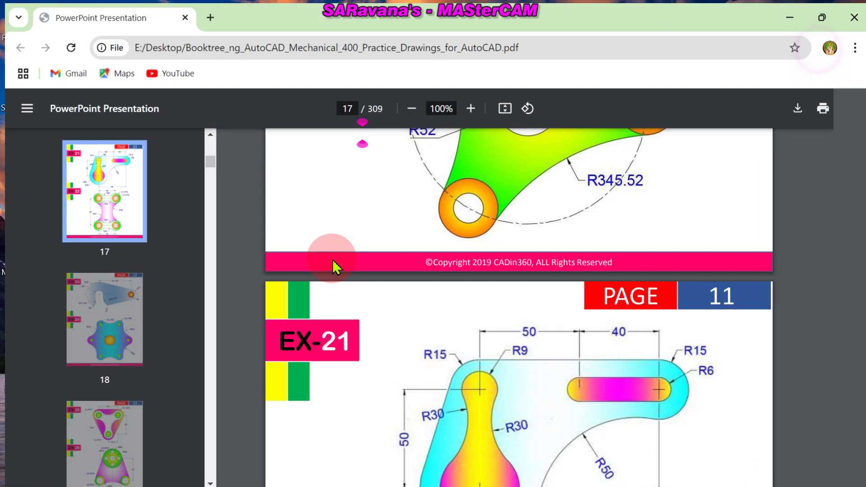
{"action": "scroll", "coordinate": [393, 276], "scroll_direction": "up", "scroll_amount": 20}
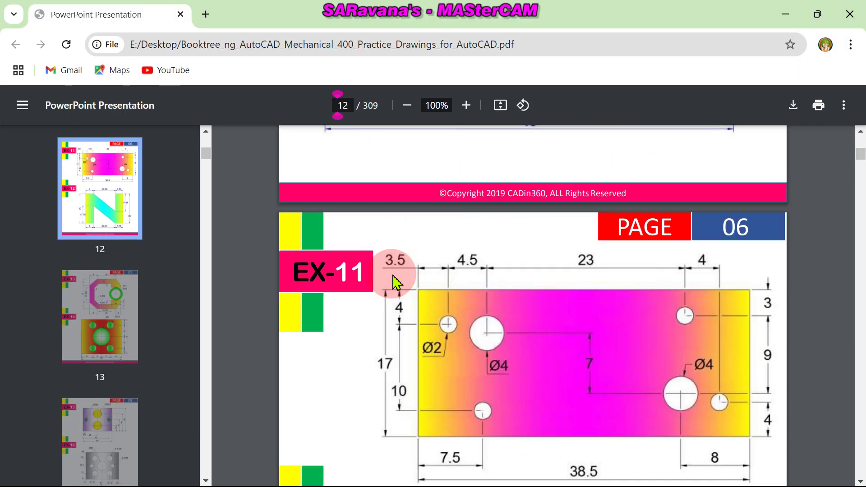
{"action": "scroll", "coordinate": [396, 282], "scroll_direction": "up", "scroll_amount": 8}
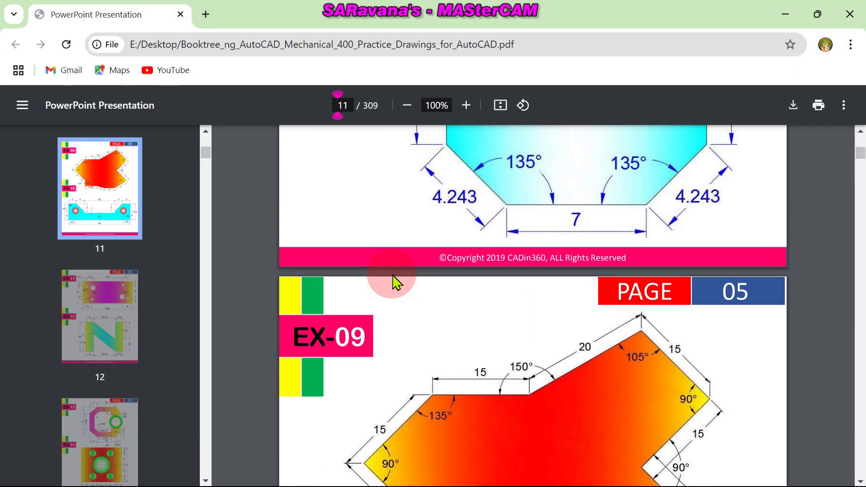
{"action": "scroll", "coordinate": [395, 282], "scroll_direction": "down", "scroll_amount": 18}
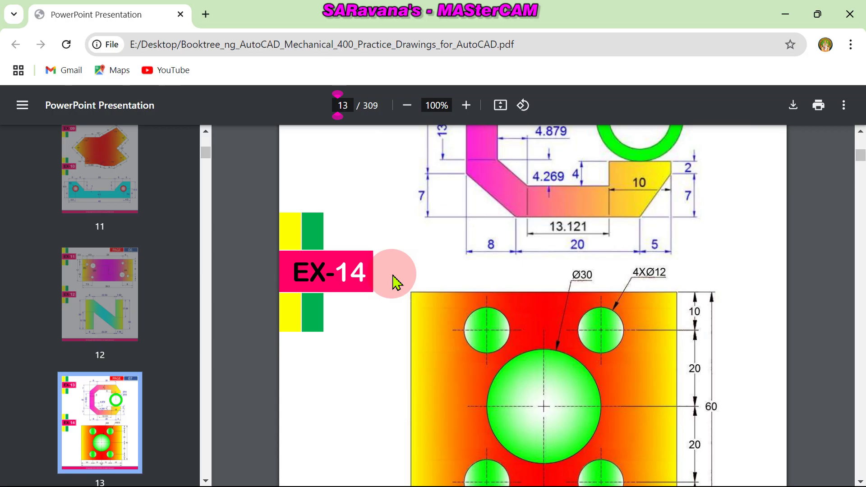
{"action": "scroll", "coordinate": [599, 270], "scroll_direction": "up", "scroll_amount": 6}
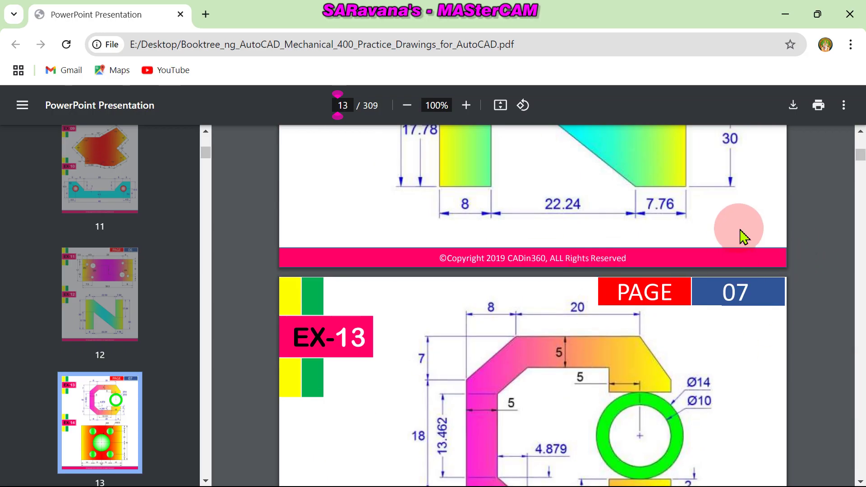
{"action": "scroll", "coordinate": [812, 299], "scroll_direction": "down", "scroll_amount": 3}
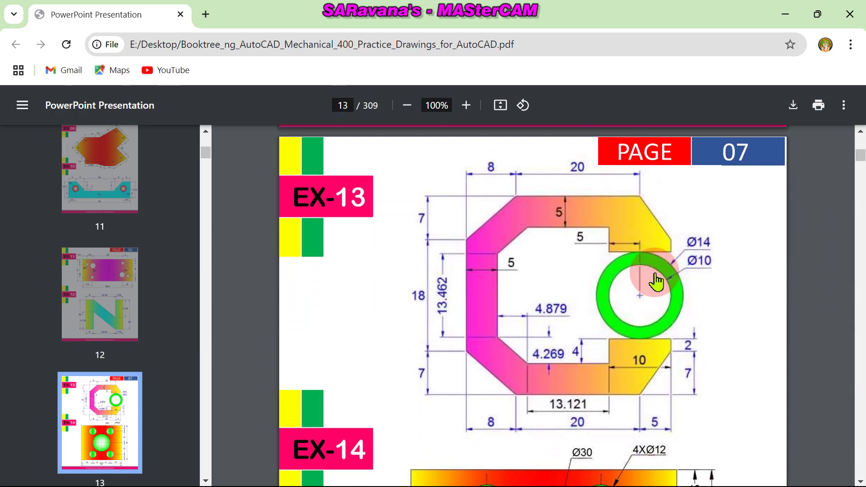